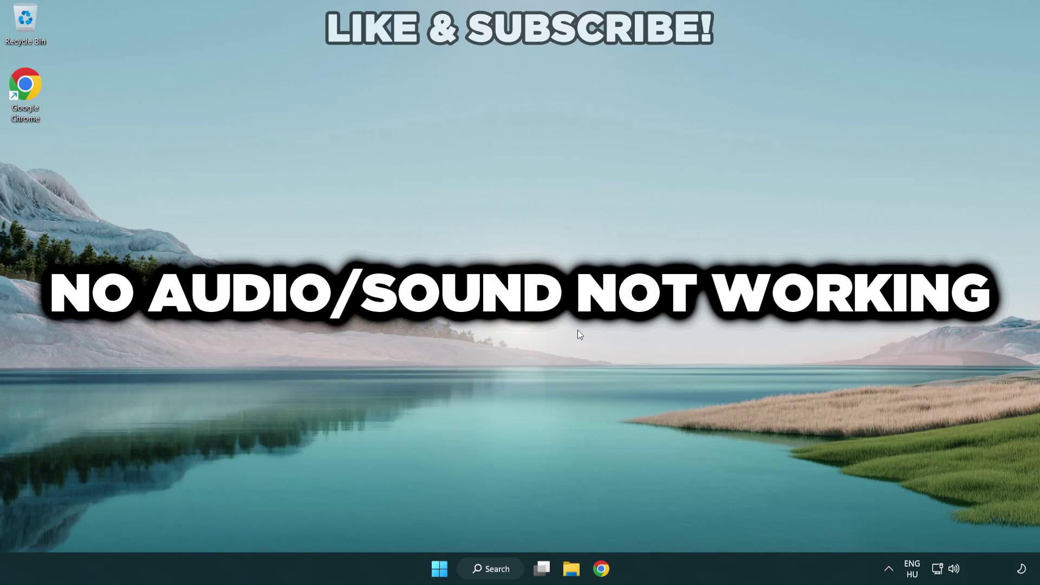
- Switch the quick settings audio output from CABLE Input to Speakers (High Definition Audio Device)
click(955, 572)
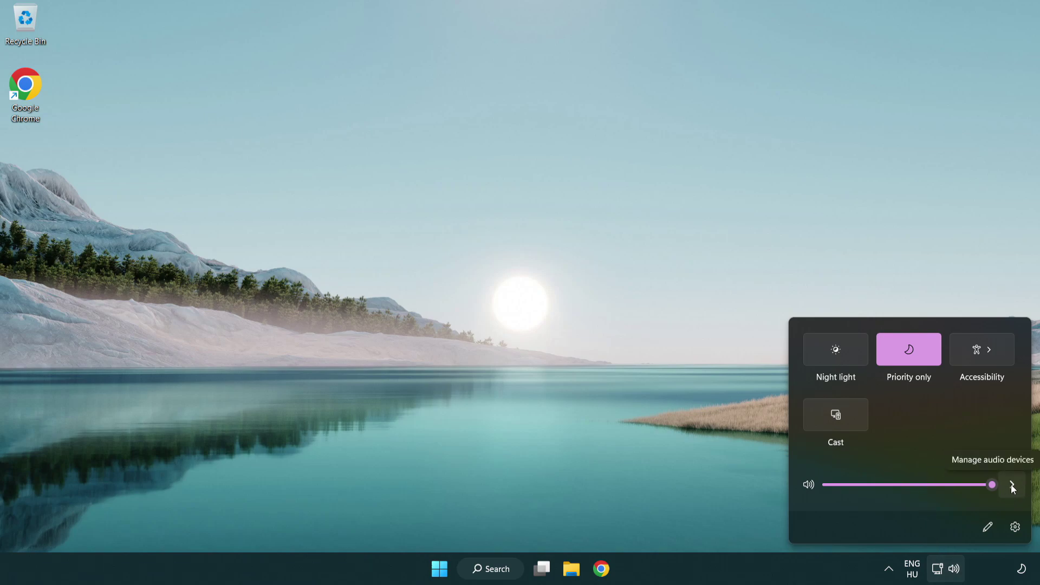
click(1012, 486)
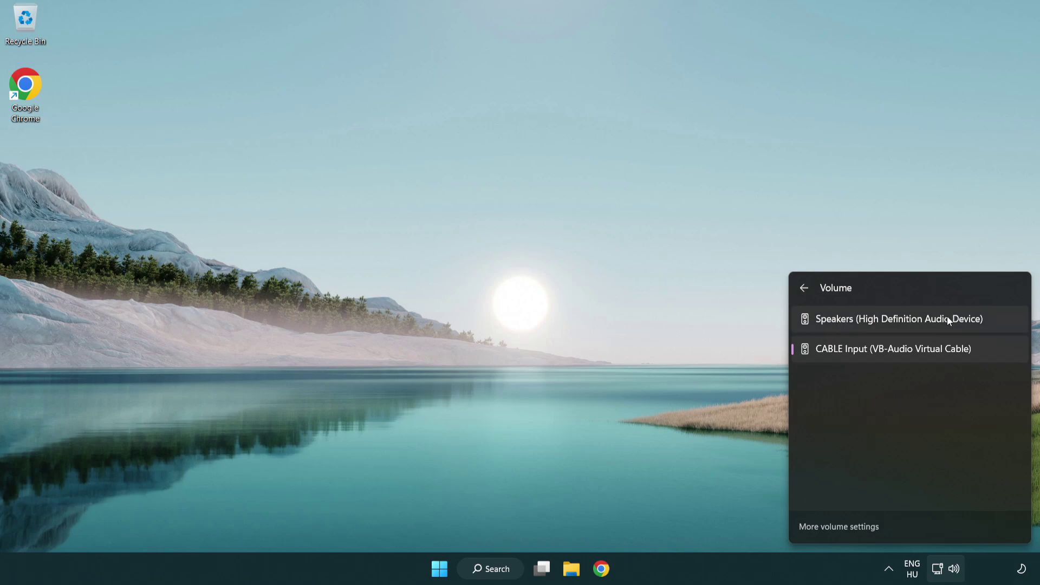
click(999, 324)
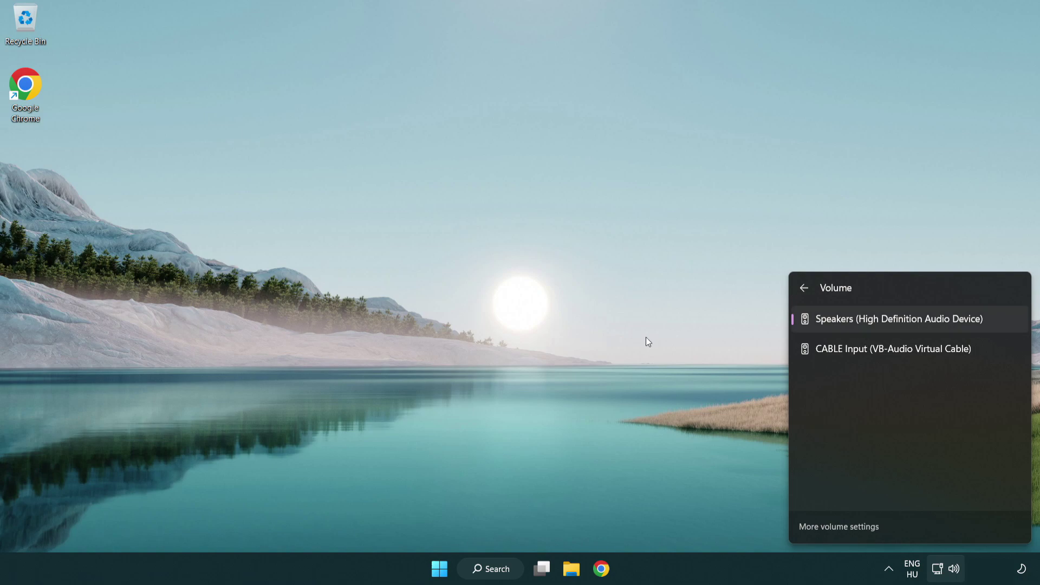
click(543, 312)
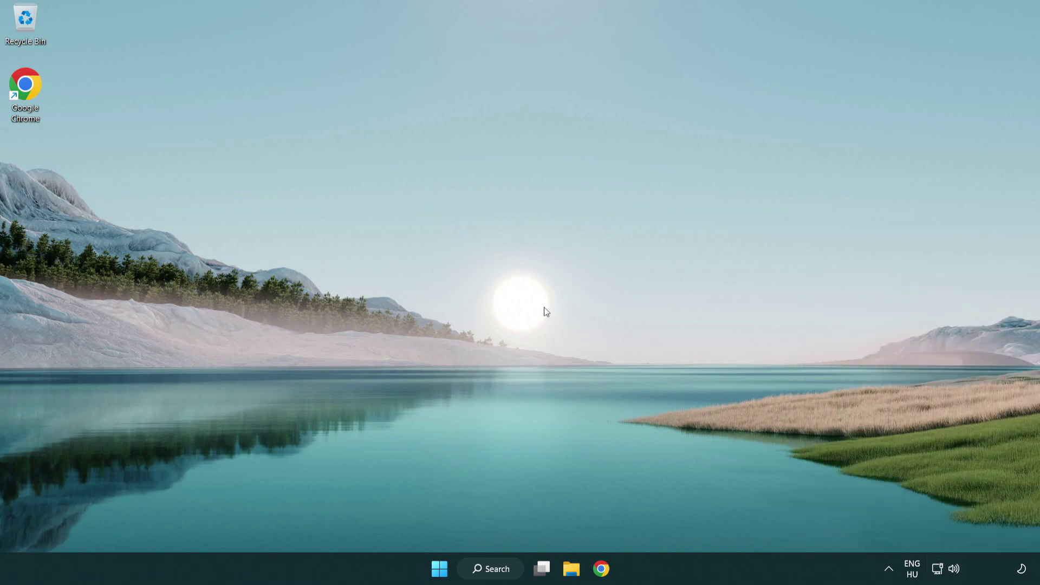
- Reset sound devices and app volumes to defaults in the Volume mixer, then close Settings
right_click(955, 572)
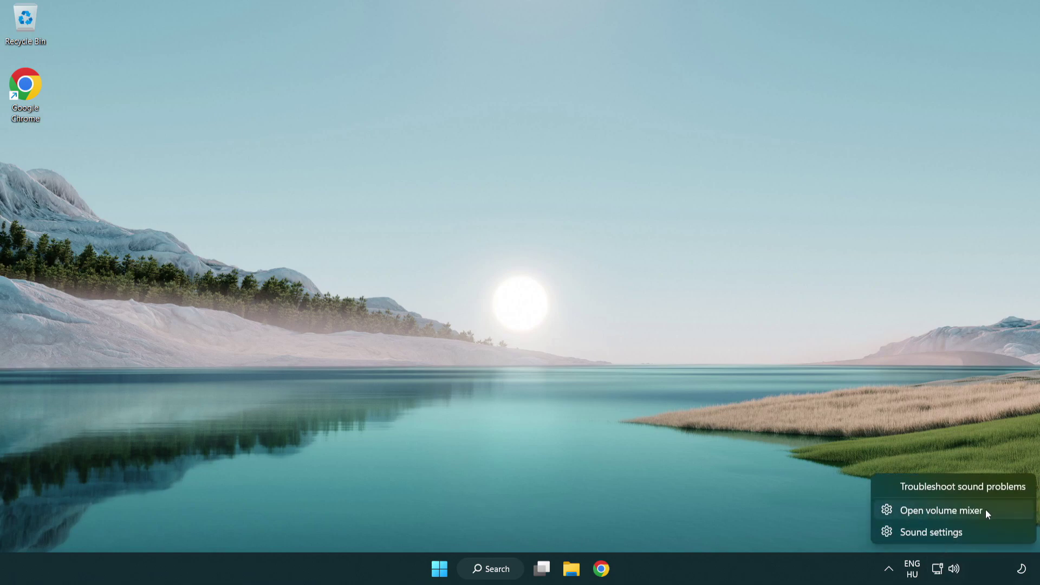
click(1002, 510)
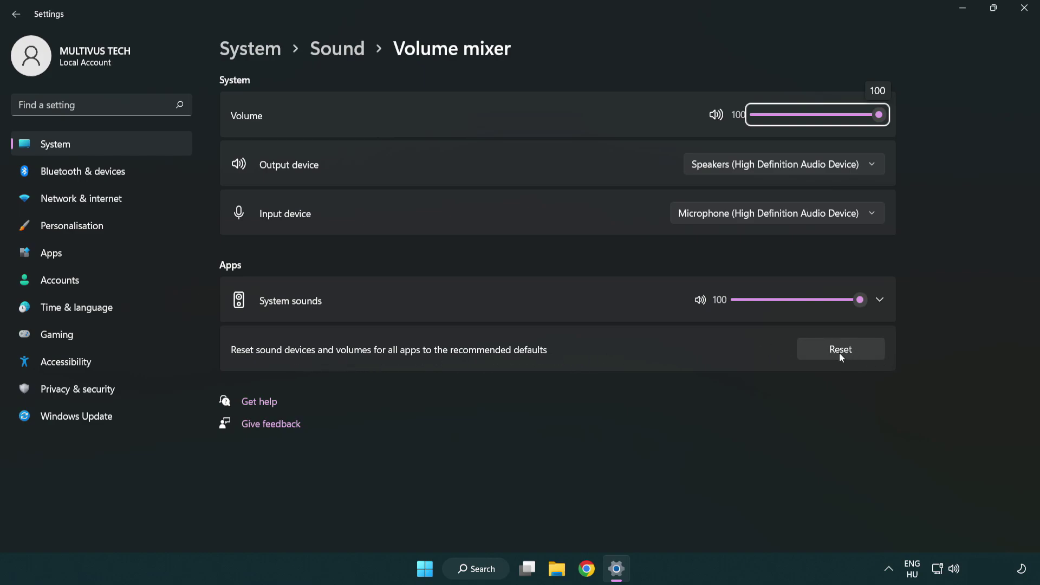
click(869, 353)
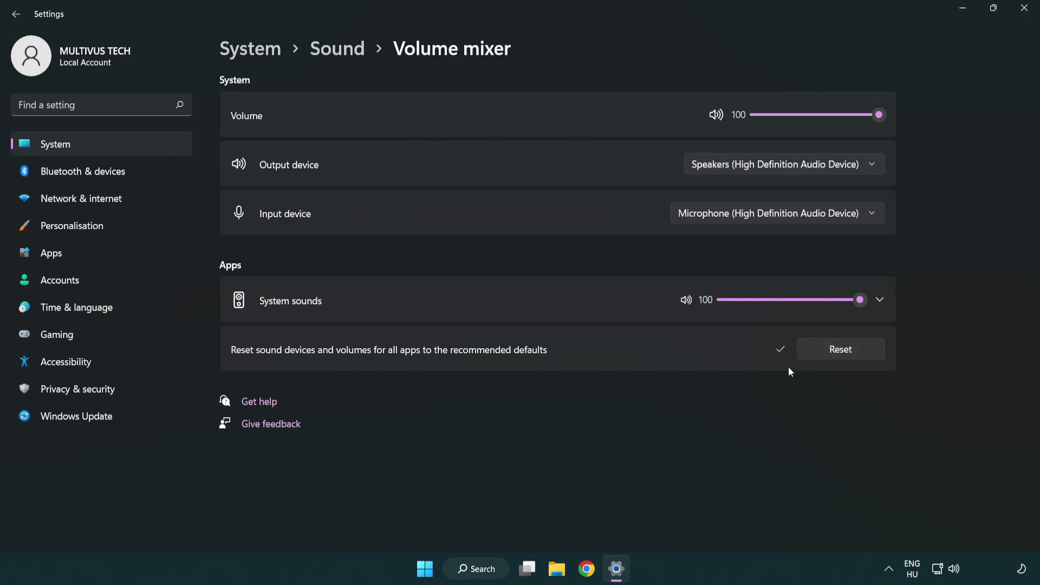
click(1026, 9)
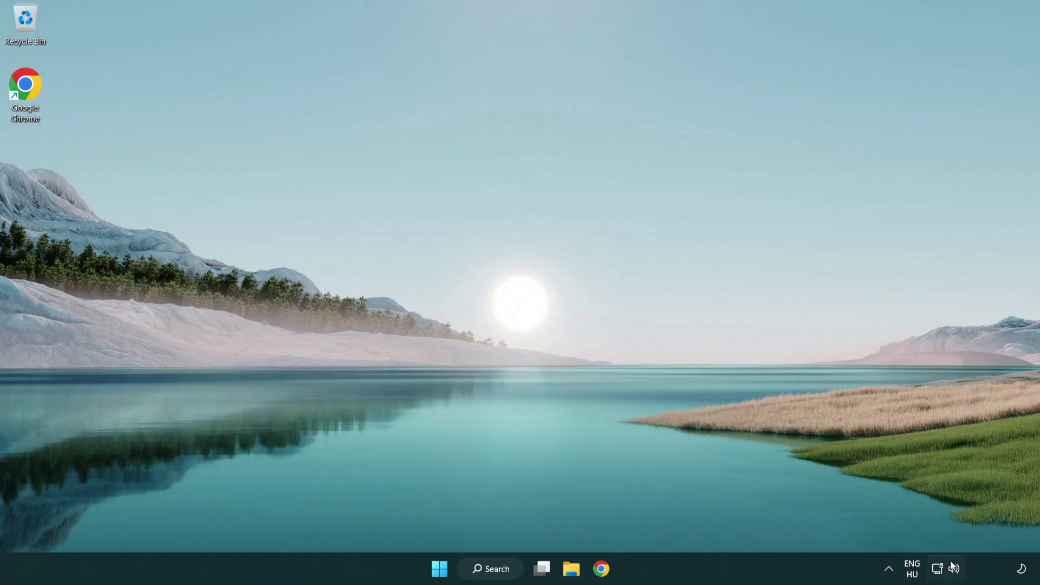
- Open the Sound settings page from the volume icon and bring Advanced options into view
right_click(954, 570)
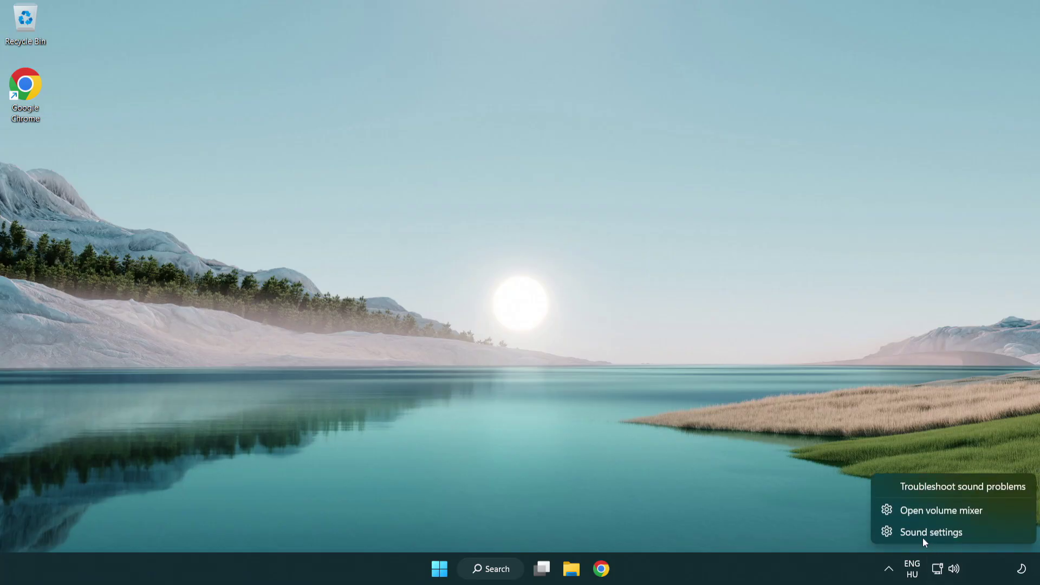
click(995, 536)
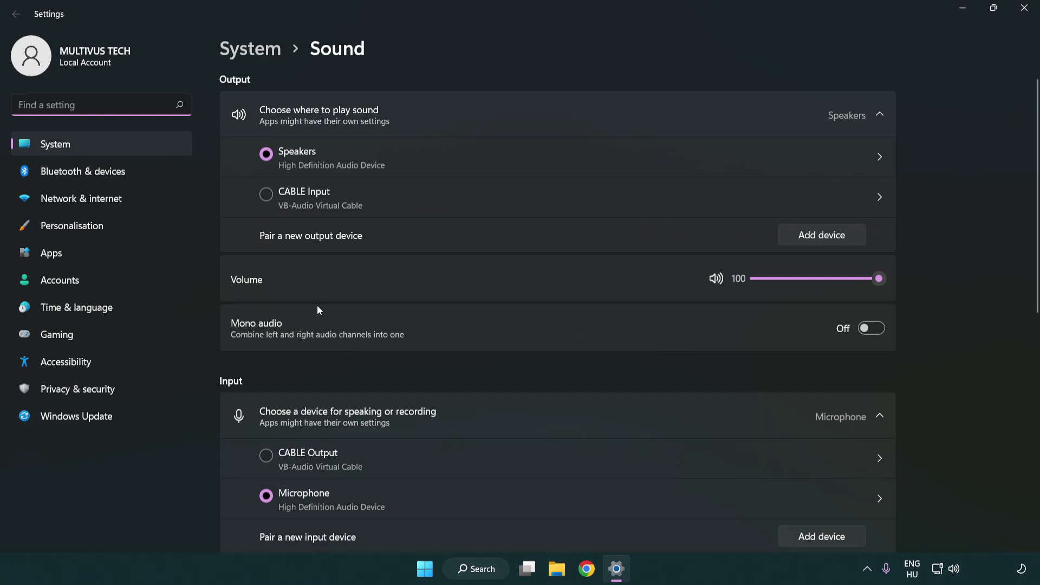
drag(836, 279, 929, 277)
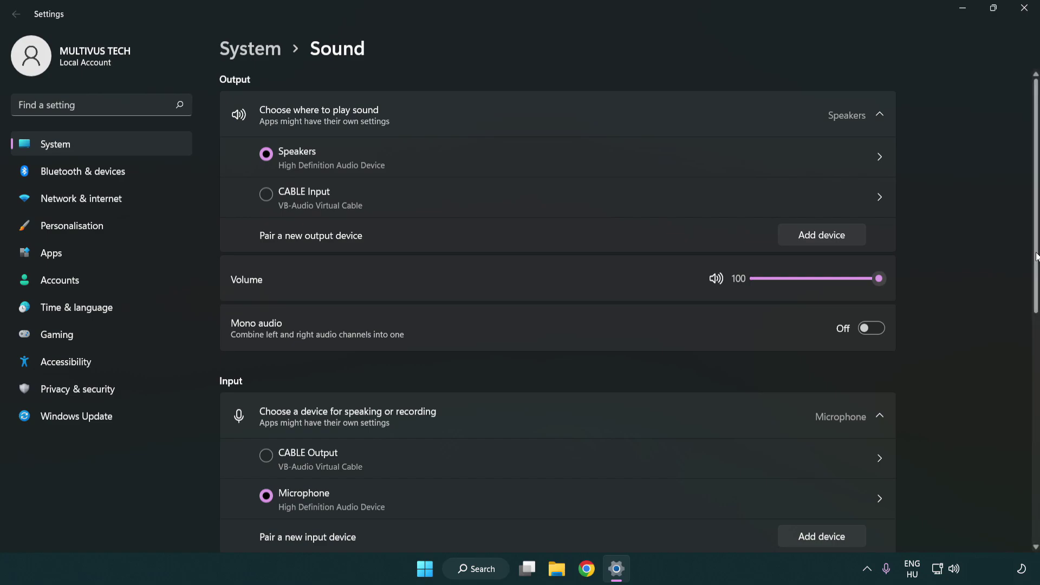
scroll(1038, 257, down, 5)
scroll(606, 353, down, 2)
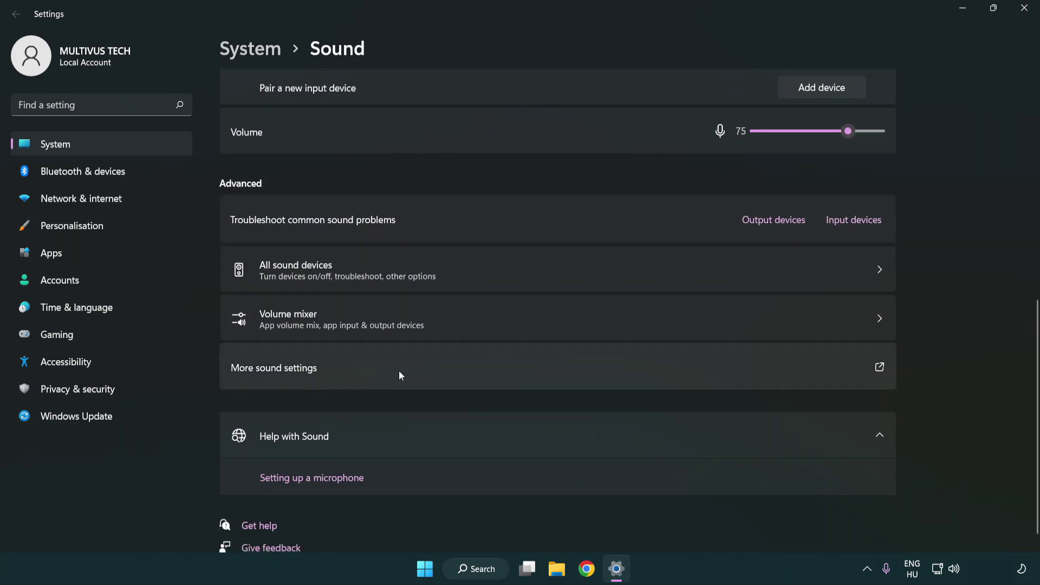
- Disable CABLE Input in the classic Sound playback list, then bring up the Speakers options
click(399, 371)
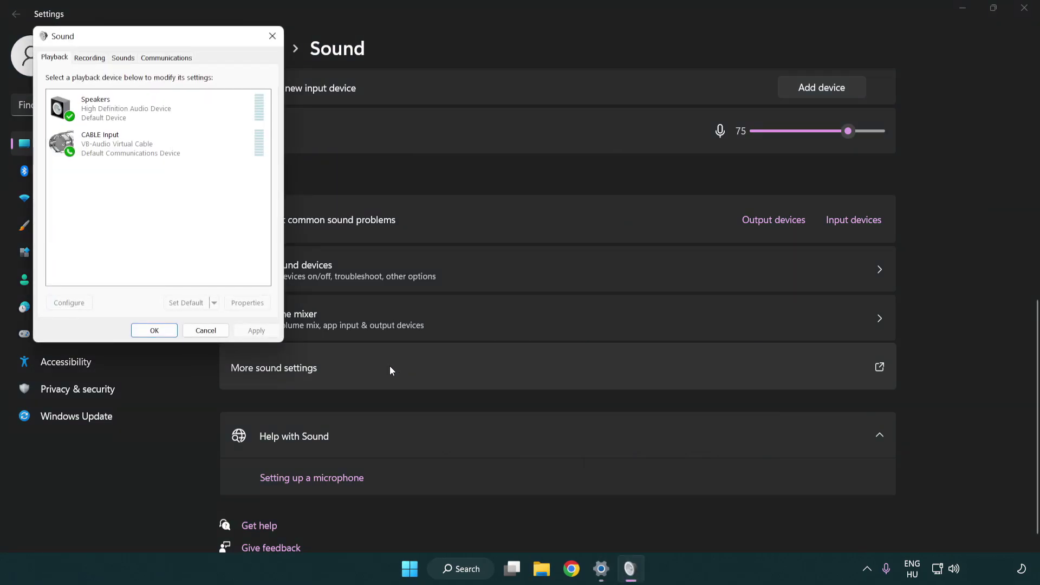
drag(183, 39, 533, 136)
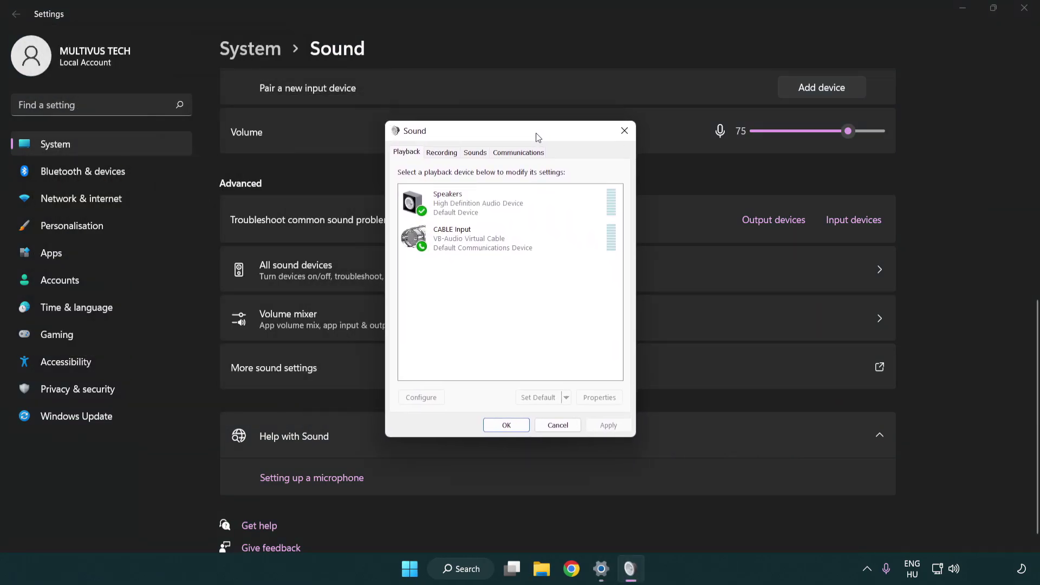
click(499, 250)
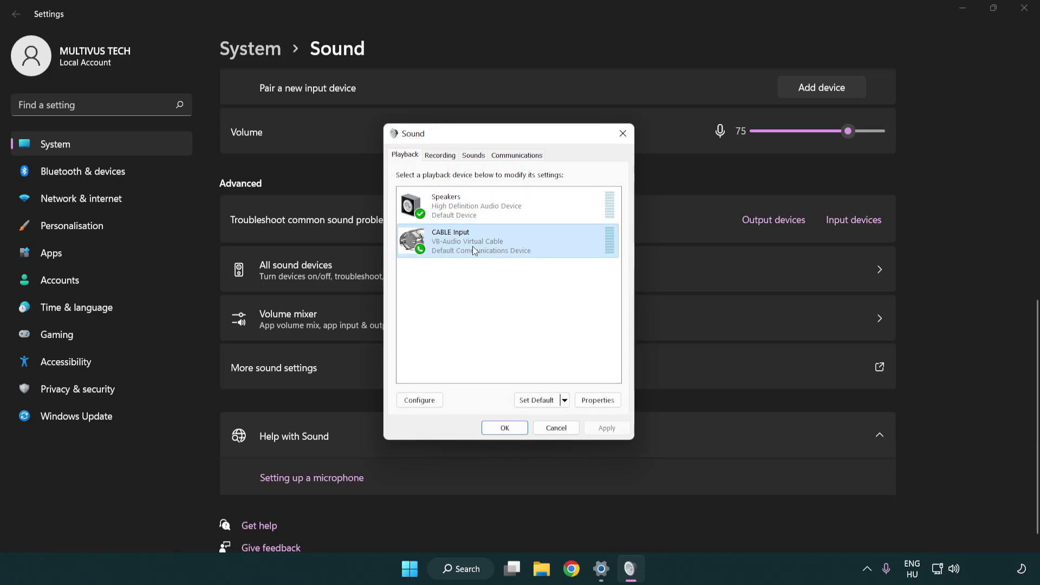
right_click(472, 250)
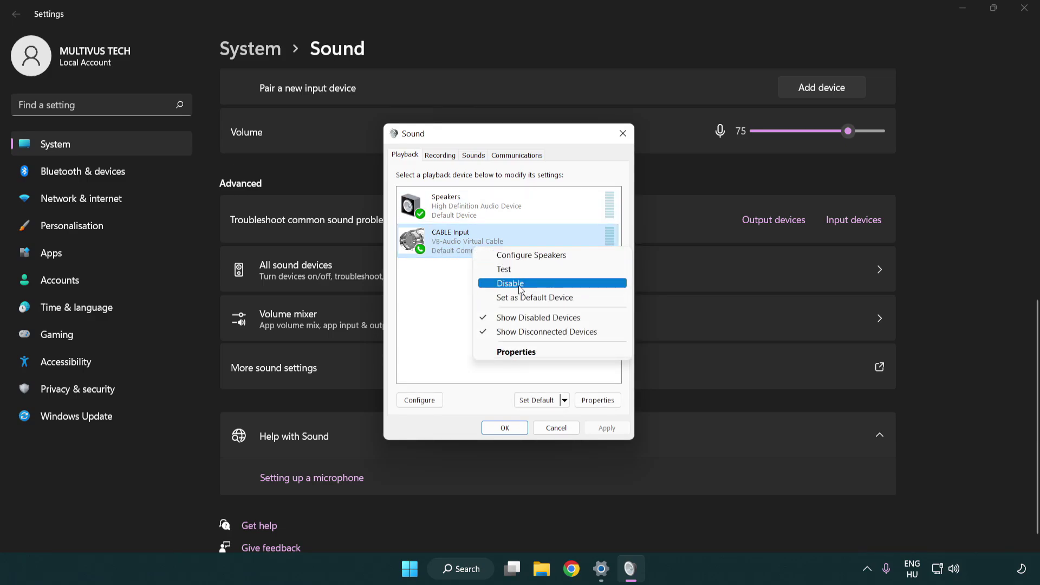
click(537, 288)
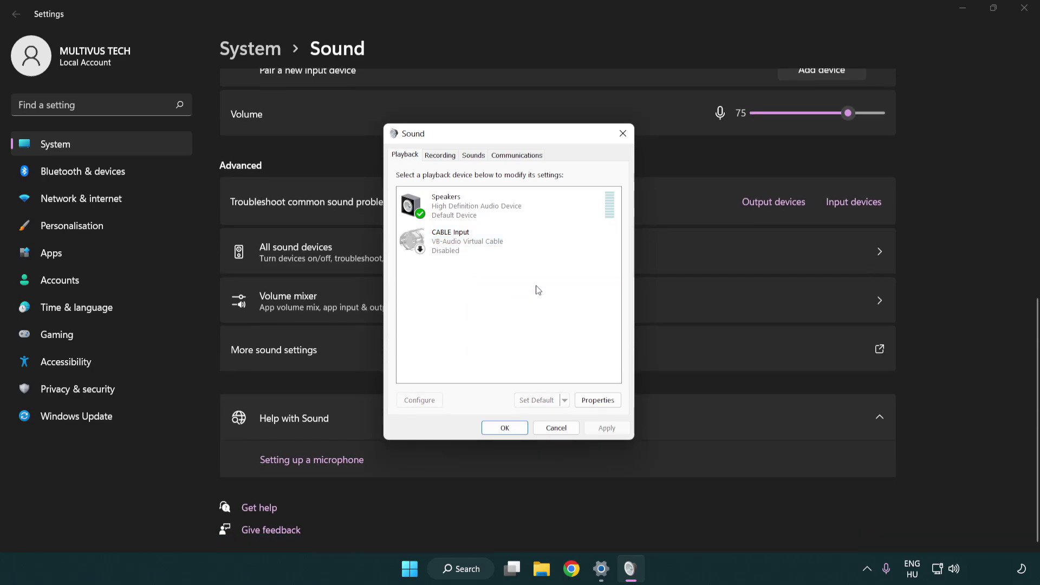
click(510, 211)
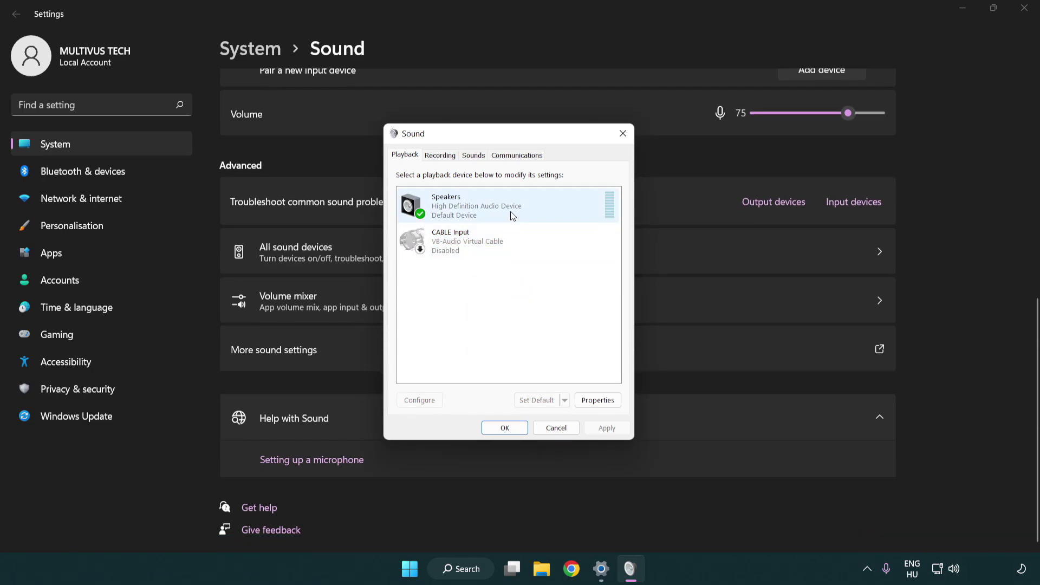
right_click(529, 206)
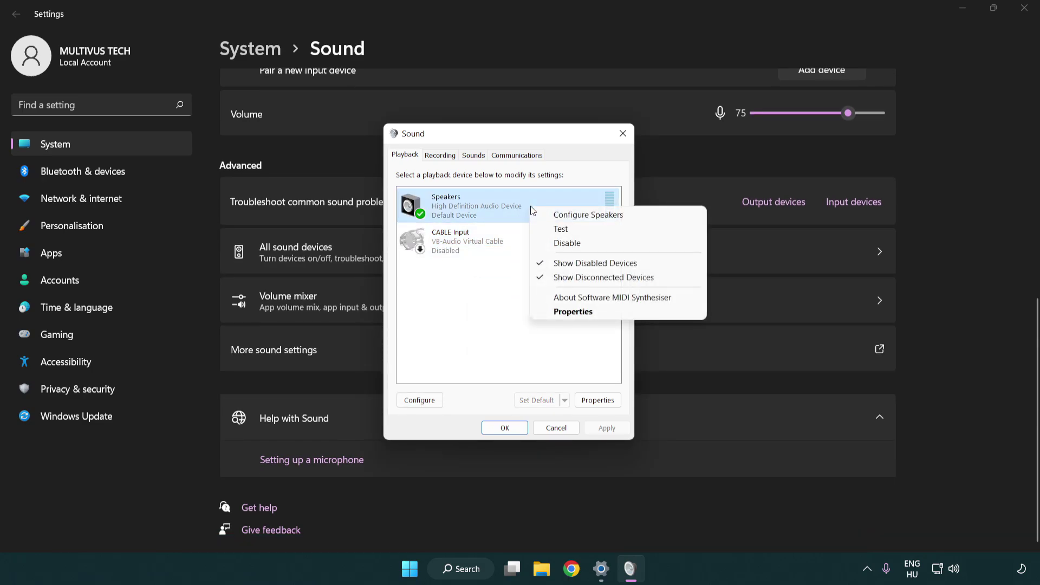
- Configure Speakers as 7.1 Surround with full-range front and surround speakers
click(573, 216)
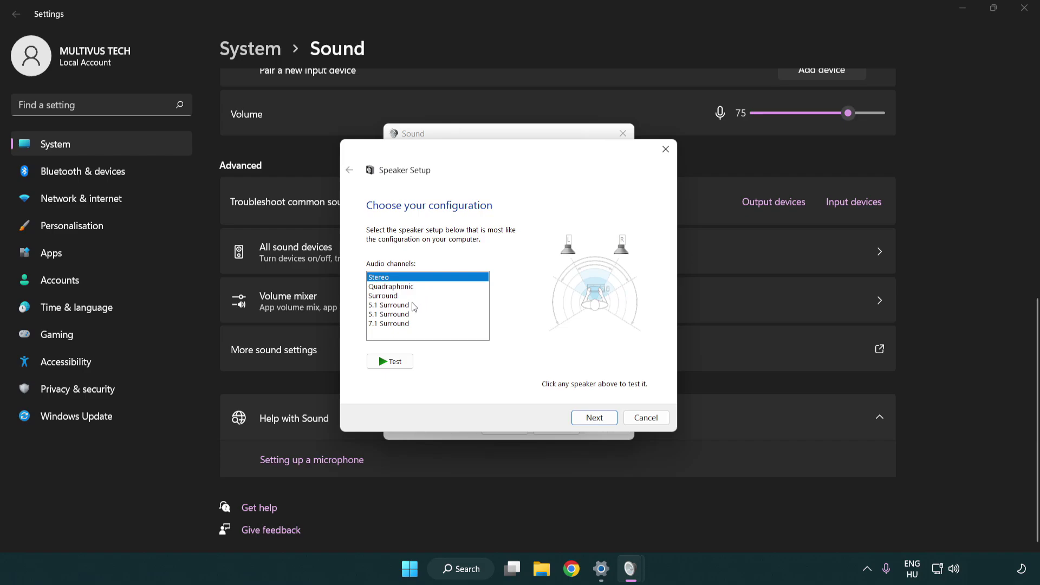
drag(412, 306, 413, 325)
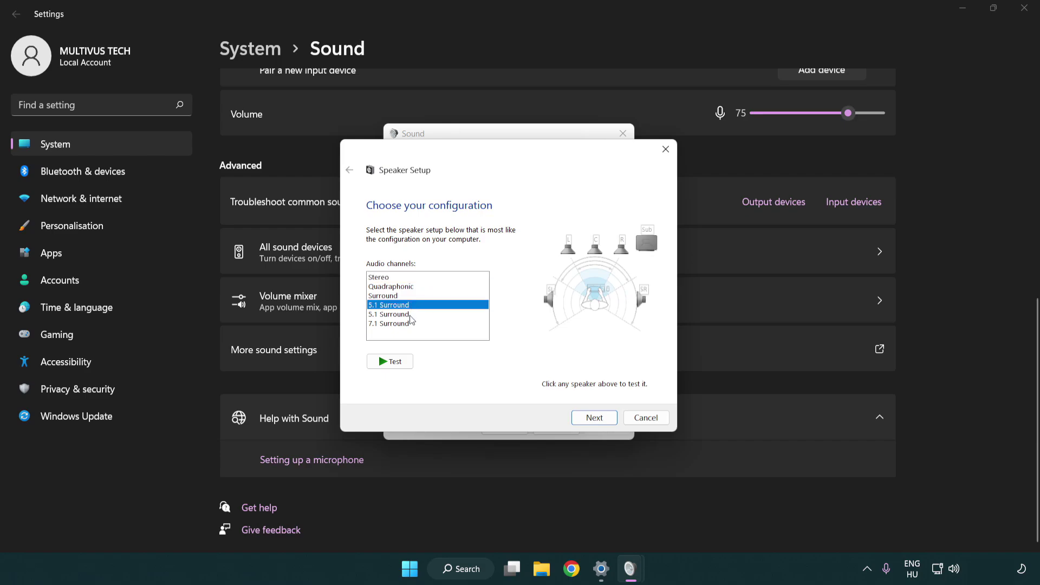
click(594, 418)
click(590, 420)
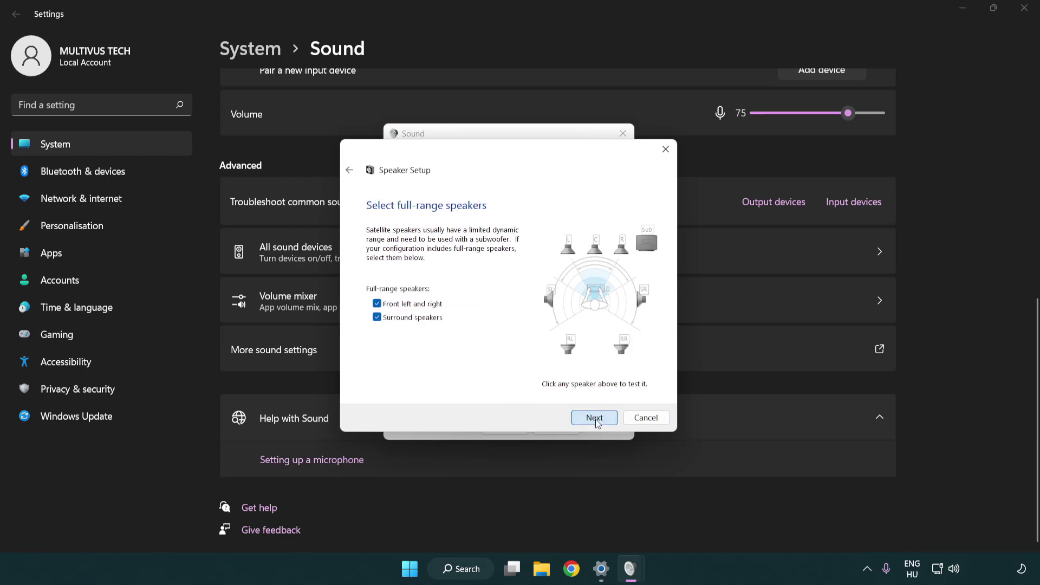
click(595, 419)
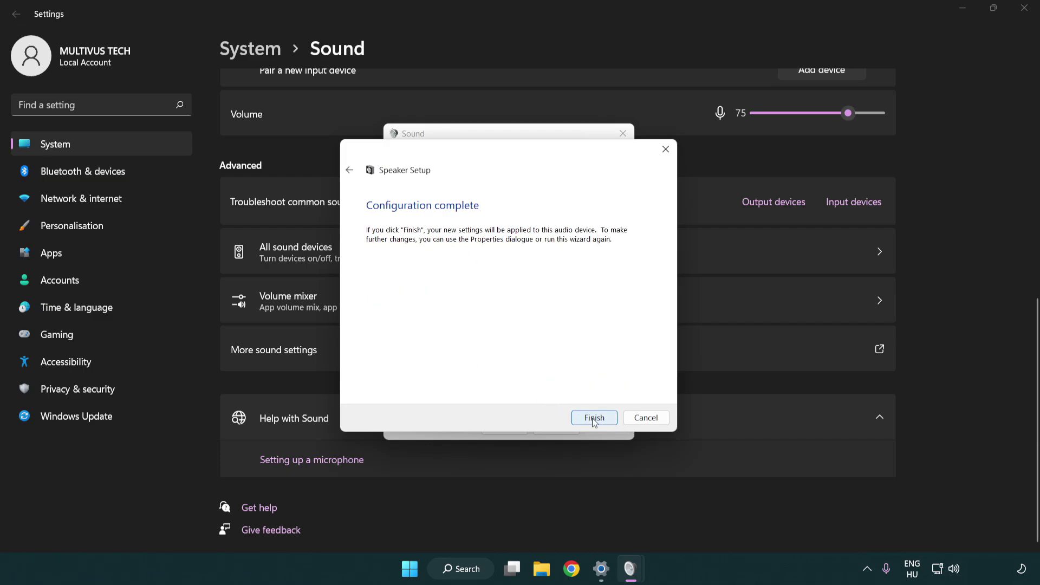
click(589, 419)
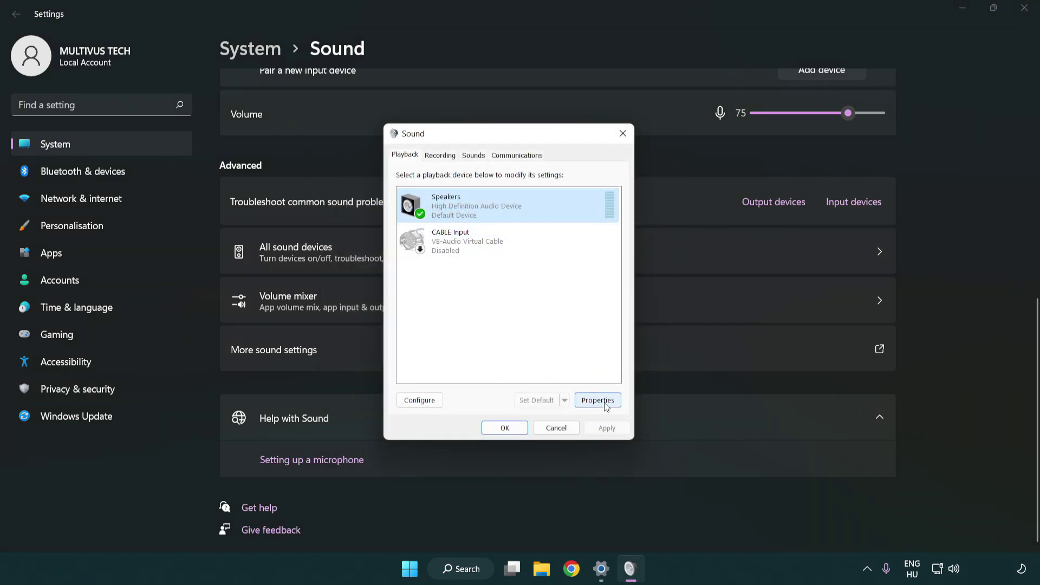
- Turn off all audio enhancements in Speakers Properties
click(605, 406)
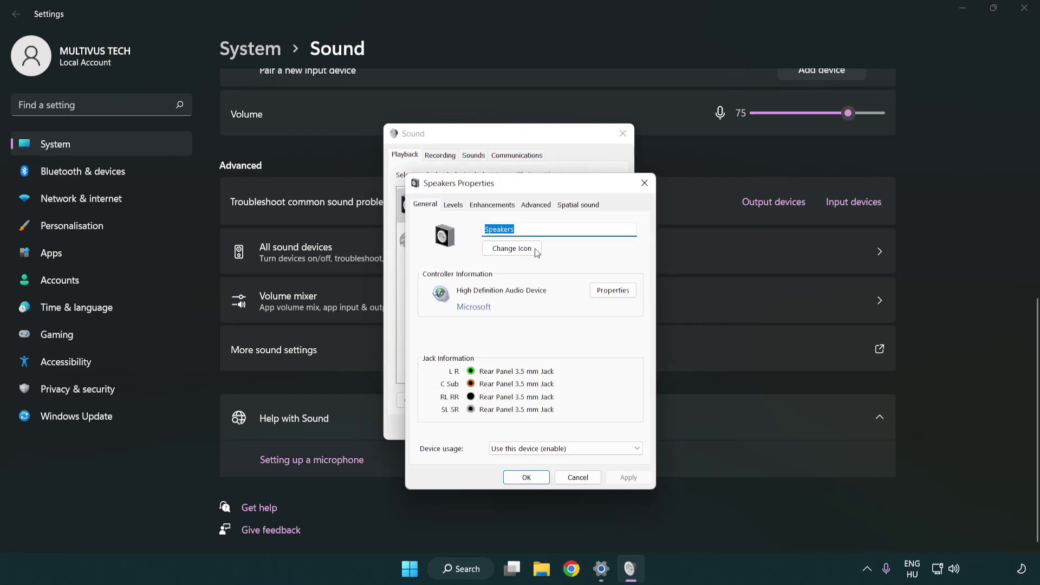
drag(525, 185, 505, 142)
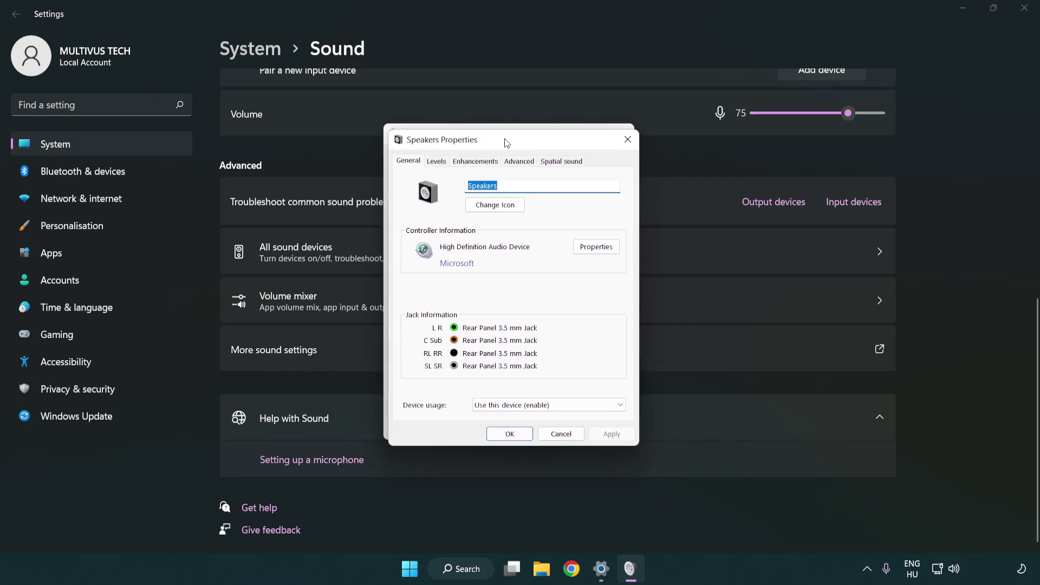
click(480, 160)
click(410, 216)
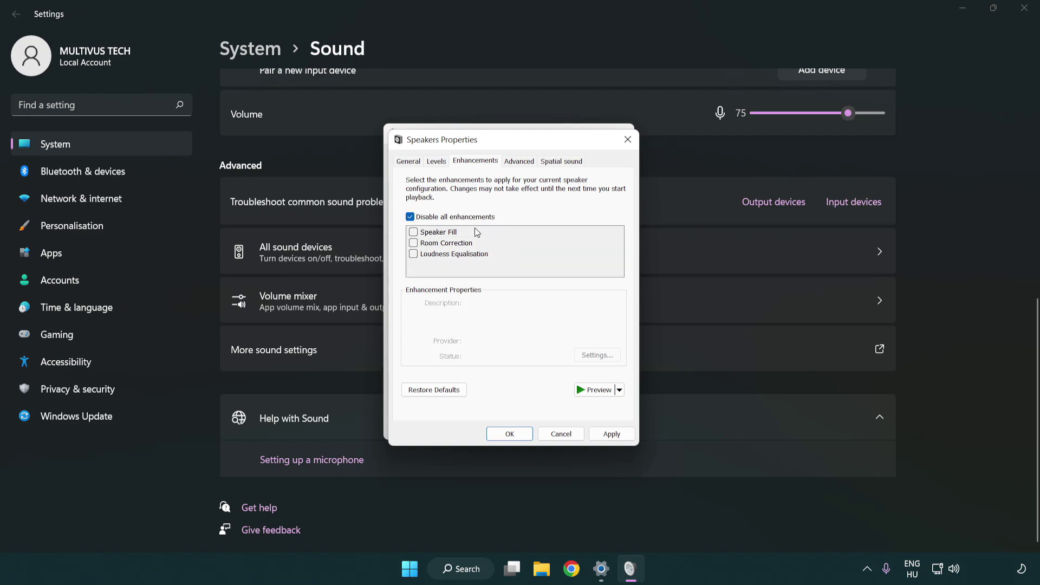
- Apply the 16 bit, 48000 Hz (DVD Quality) format and close both Sound dialogs
click(522, 166)
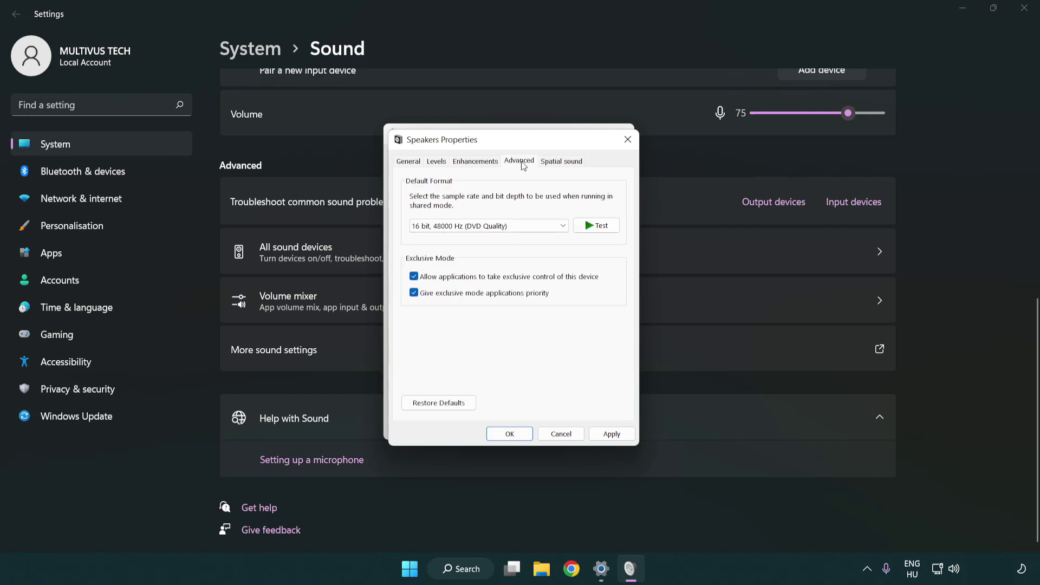
click(460, 227)
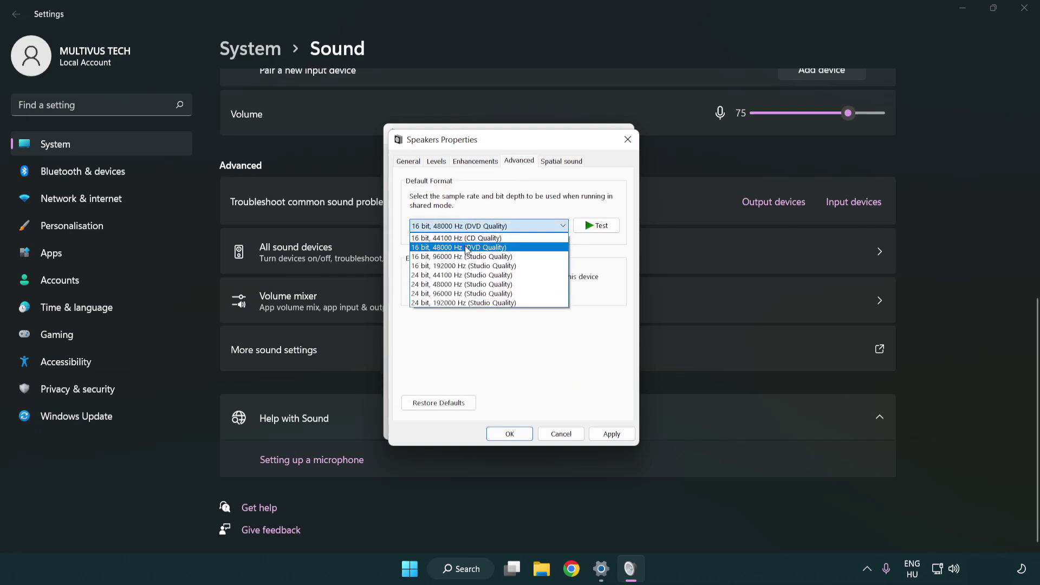
click(467, 249)
click(607, 434)
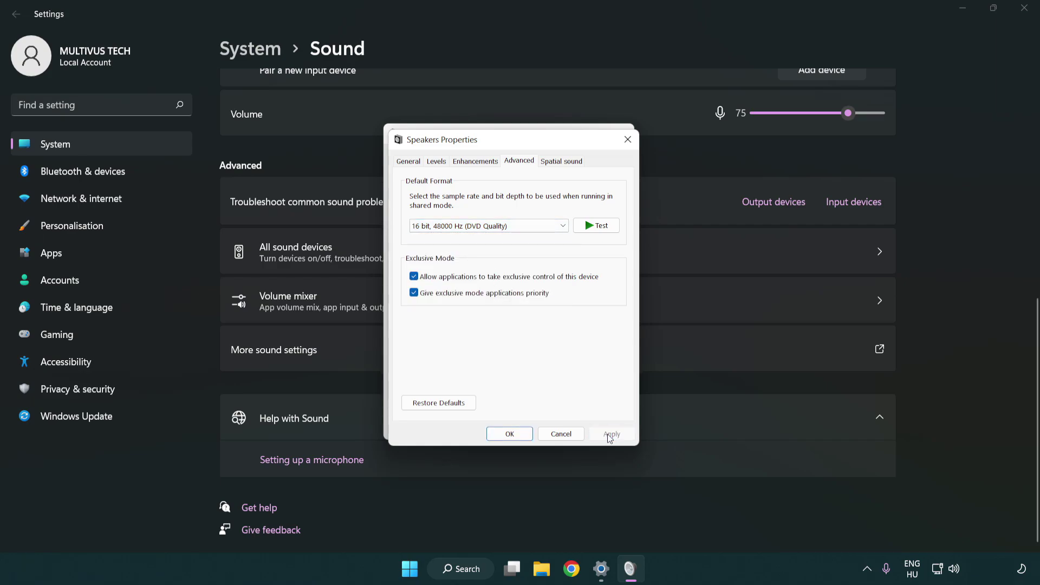
click(512, 434)
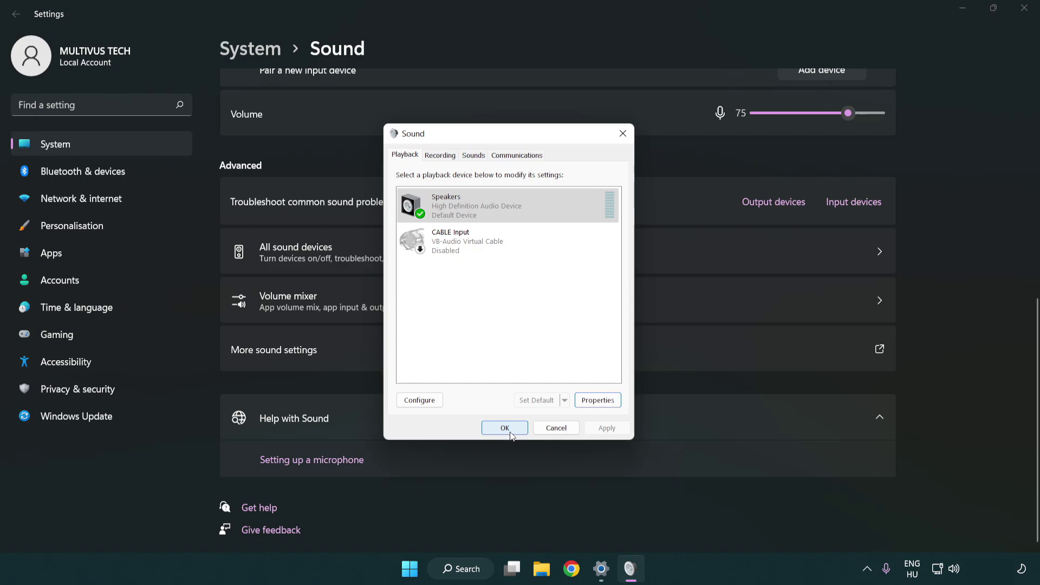
click(505, 430)
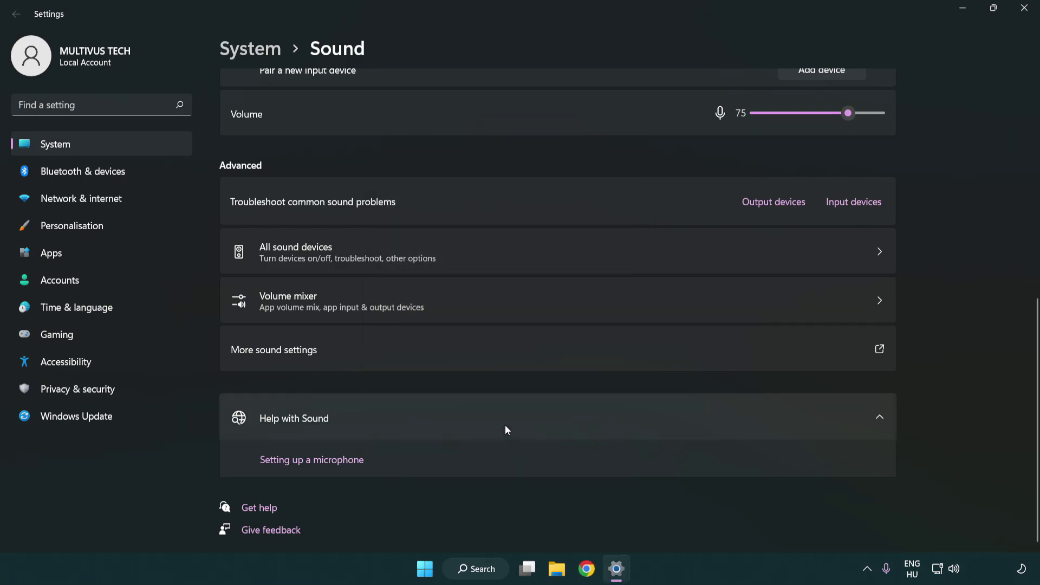
- Close Settings, open the Start menu's power options, then open Windows Search
click(1024, 8)
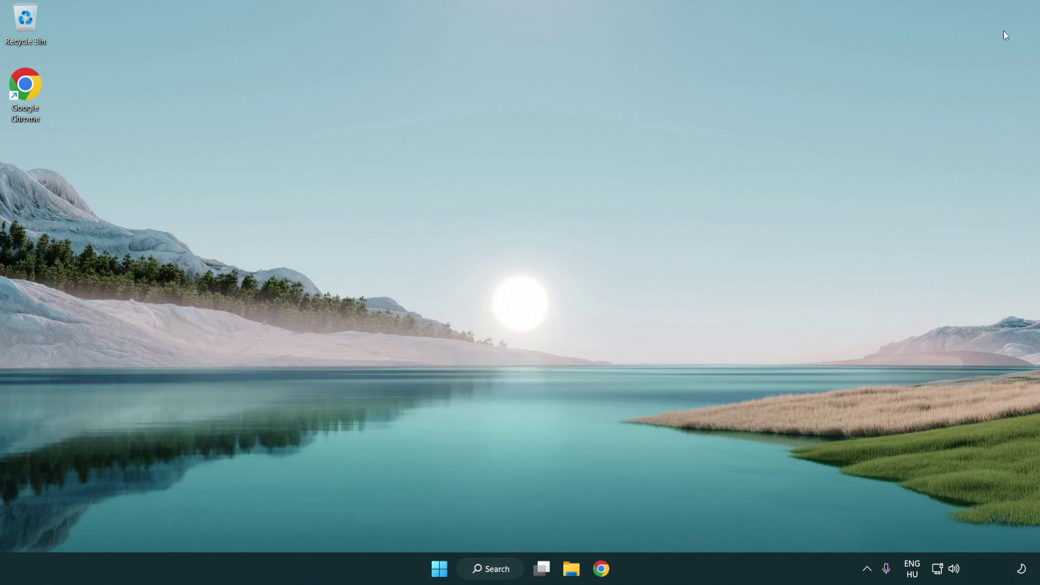
click(440, 571)
click(690, 523)
click(502, 576)
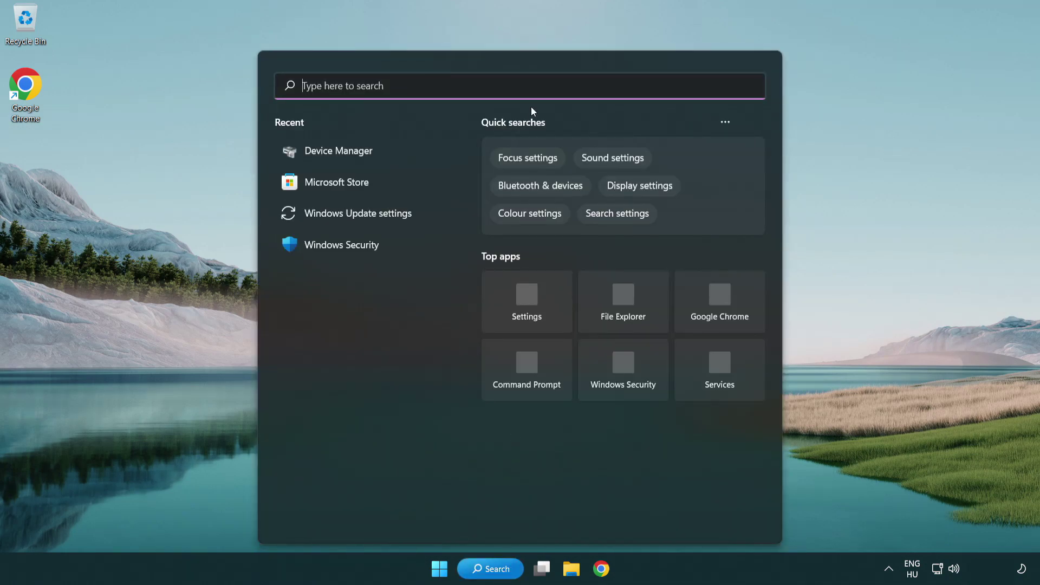
text(device m)
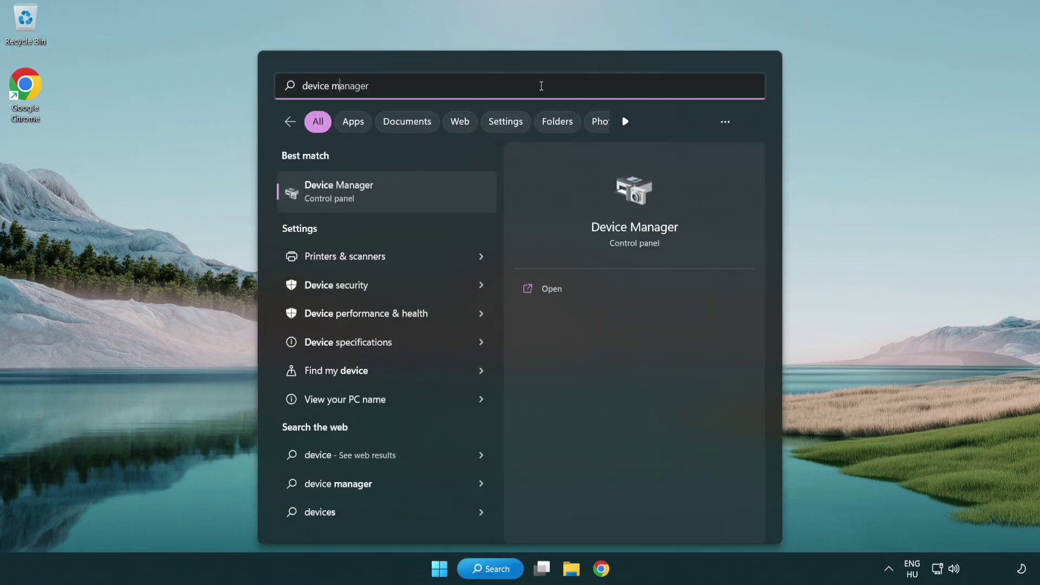
text(anager)
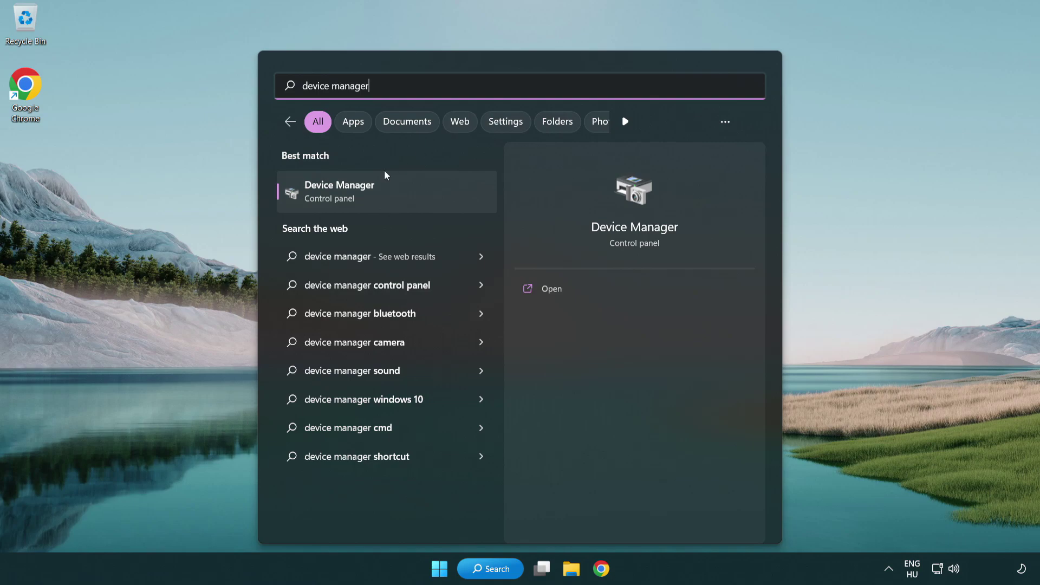
- Expand Sound, video and game controllers and bring up High Definition Audio Device's actions
click(426, 195)
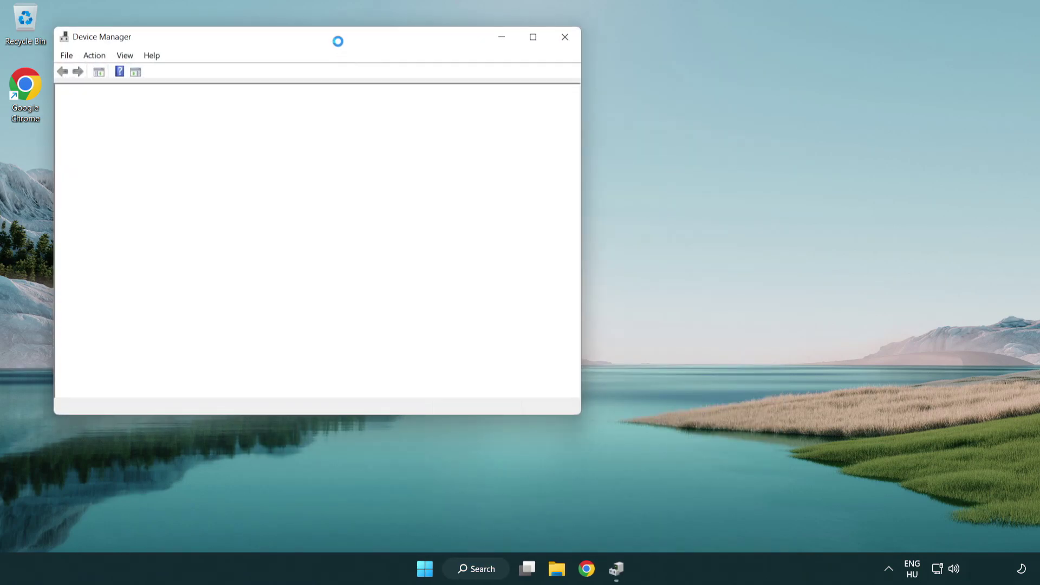
drag(329, 34, 526, 97)
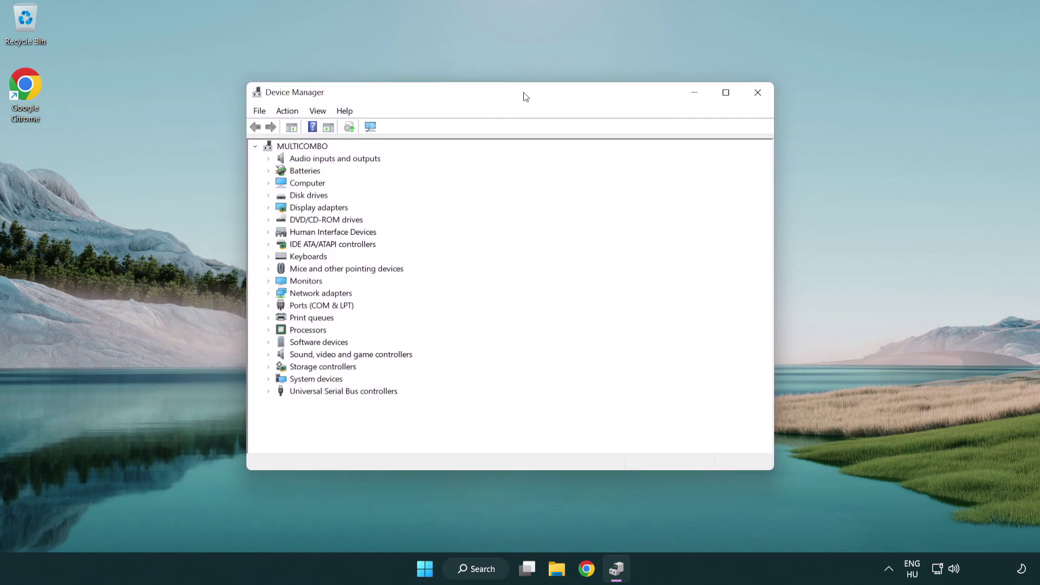
click(290, 361)
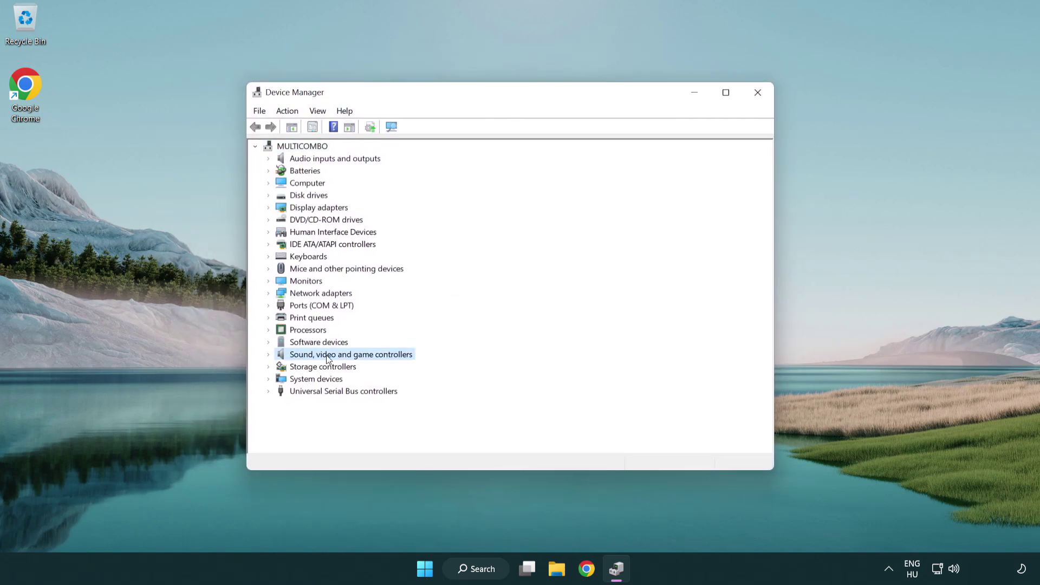
click(269, 355)
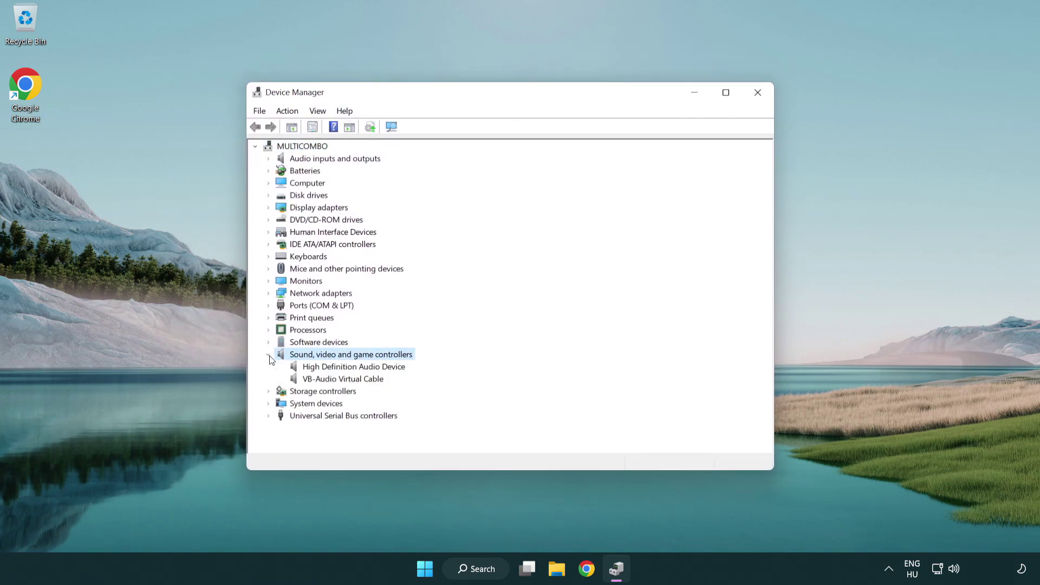
click(323, 371)
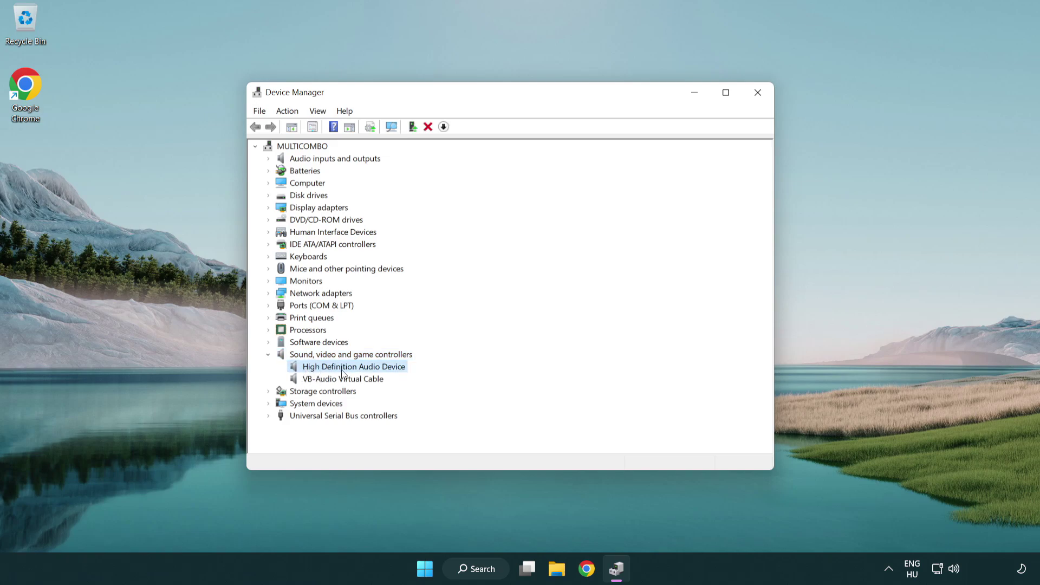
right_click(364, 366)
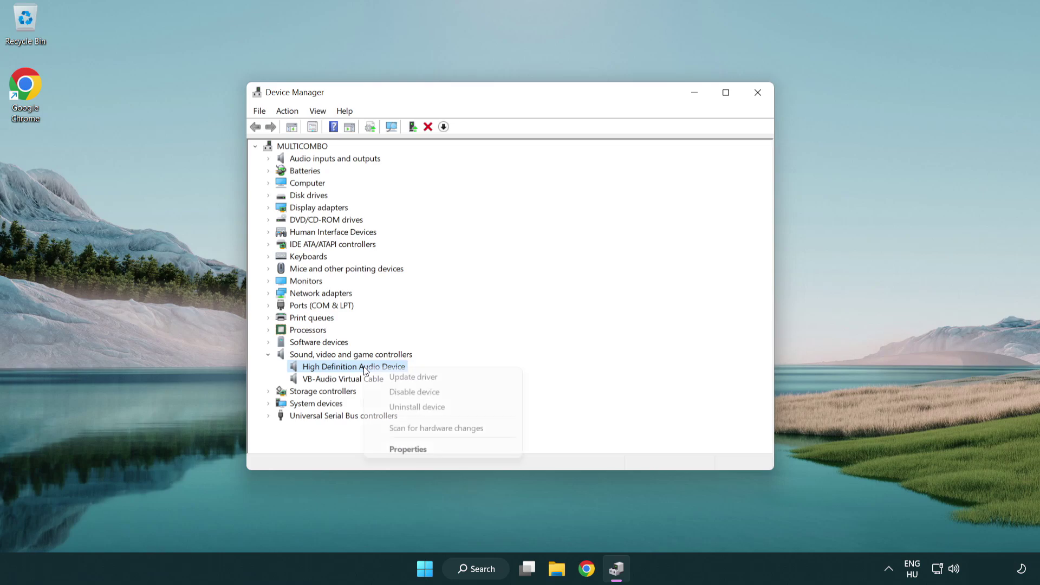
- Pick High Definition Audio Device from the local driver list, confirm the warning, and close
click(450, 378)
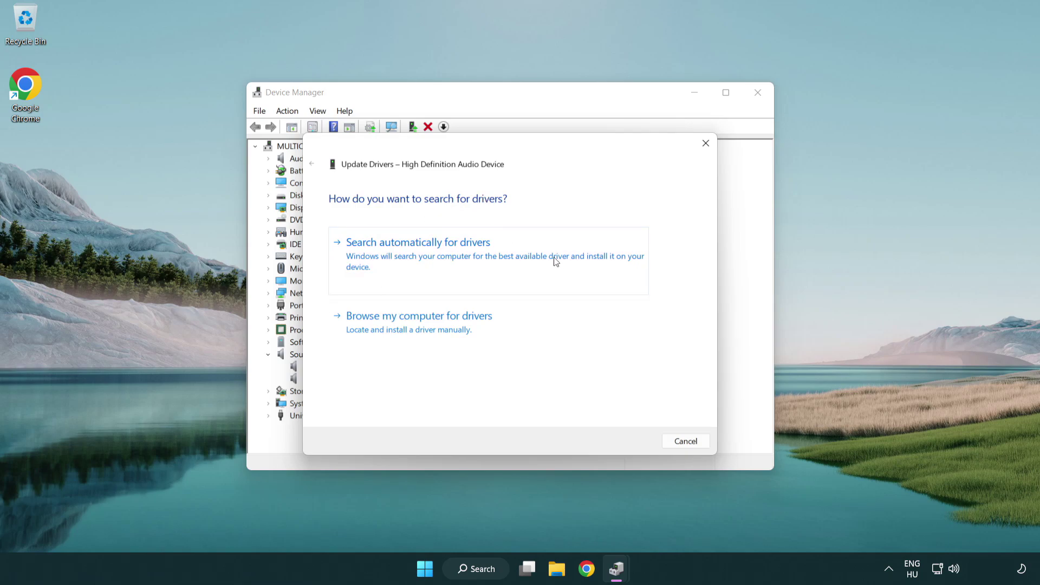
click(420, 340)
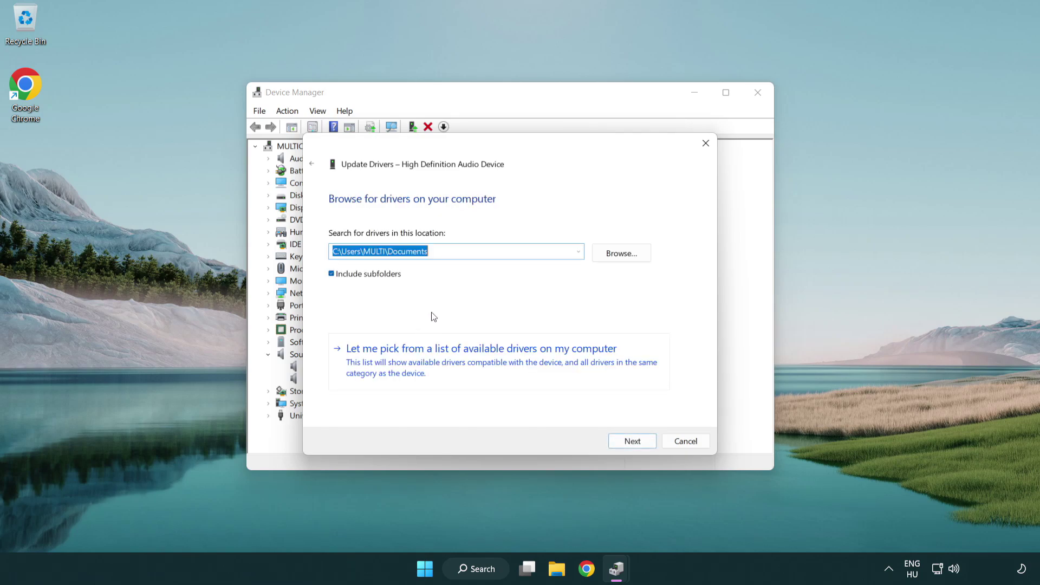
click(500, 369)
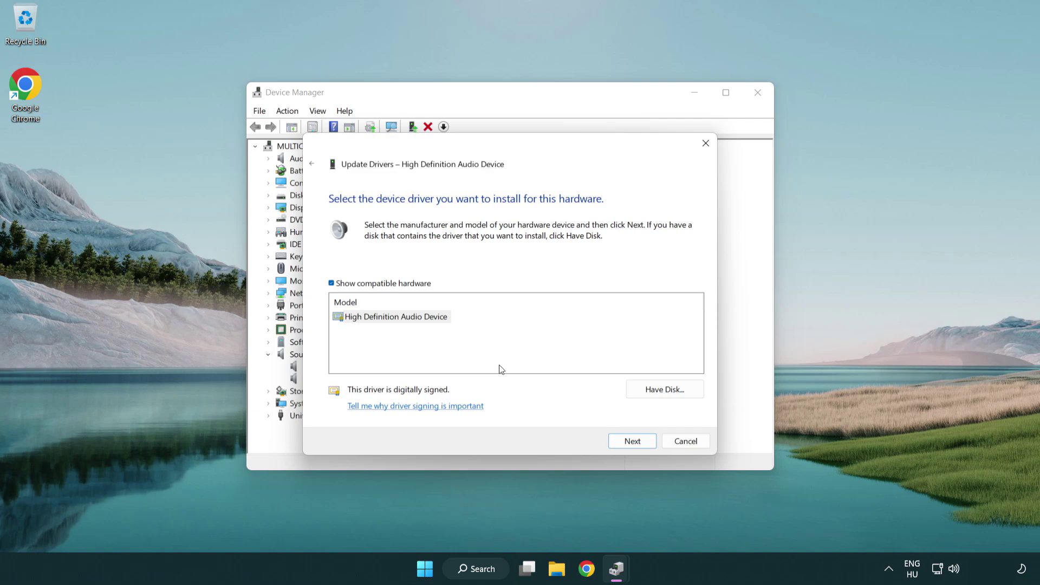
click(351, 325)
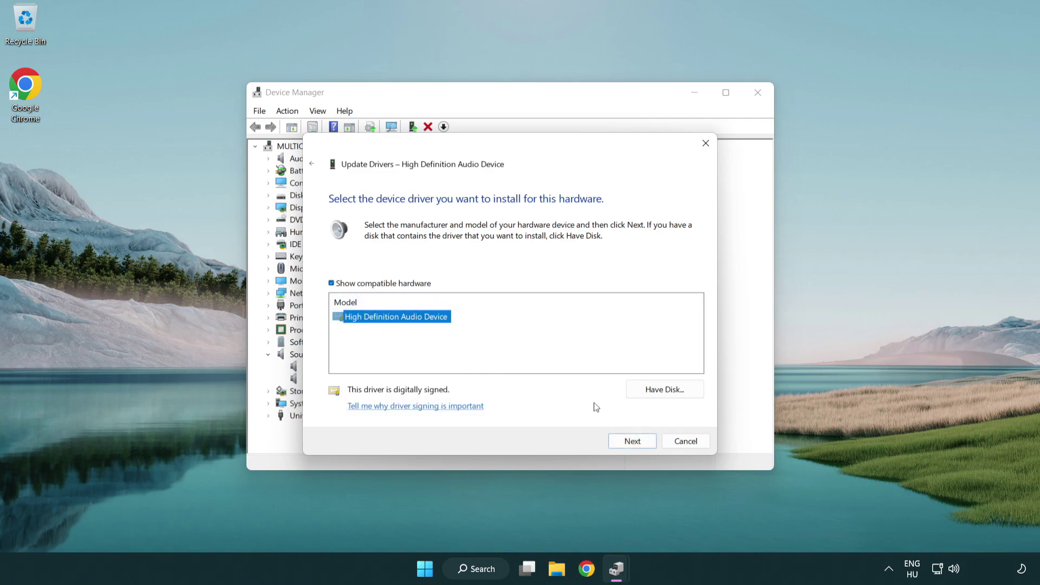
click(645, 446)
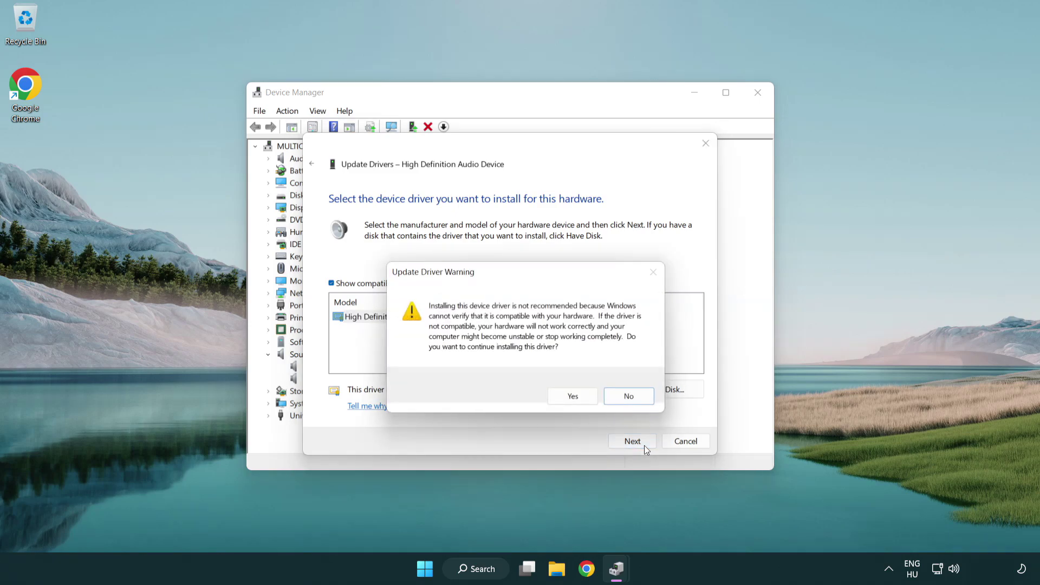
click(573, 398)
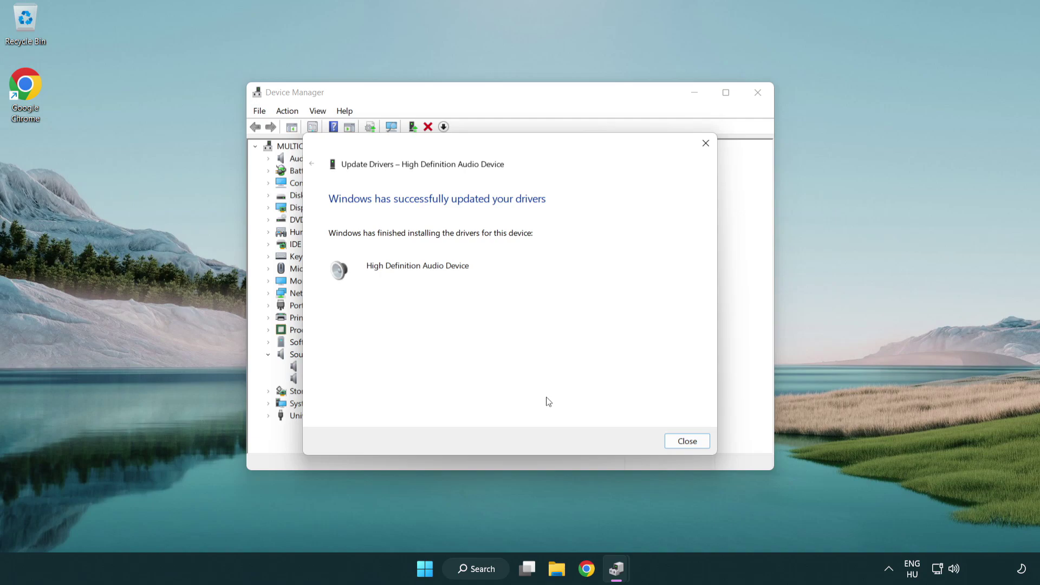
click(689, 444)
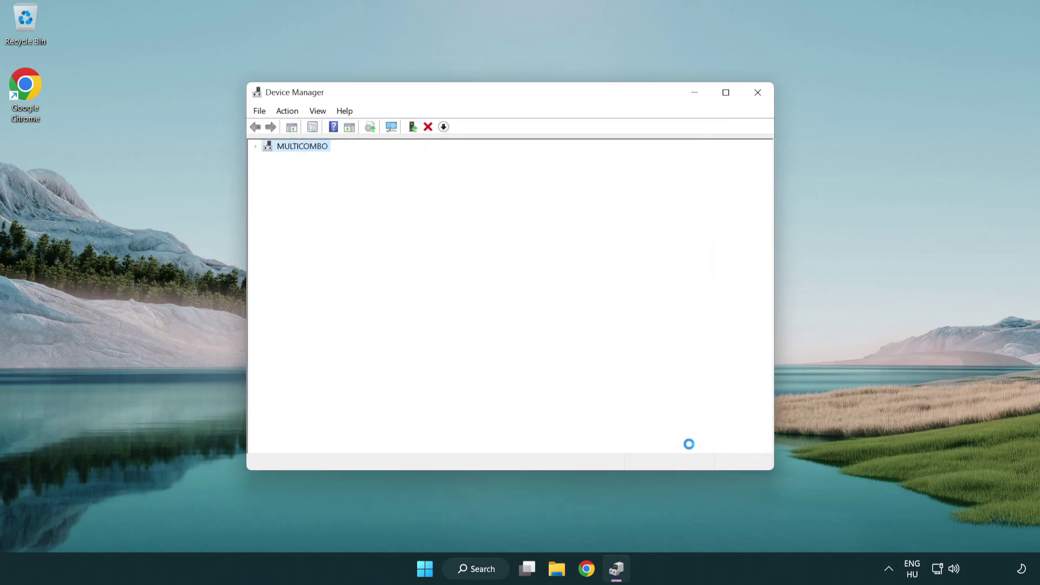
- Close Device Manager and open the Start menu's power options
click(758, 92)
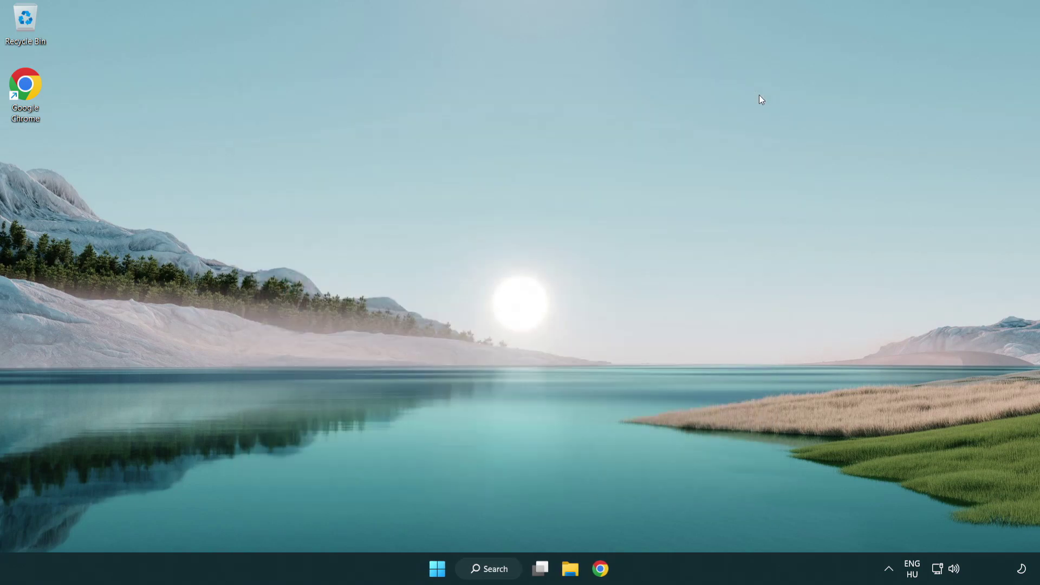
click(441, 569)
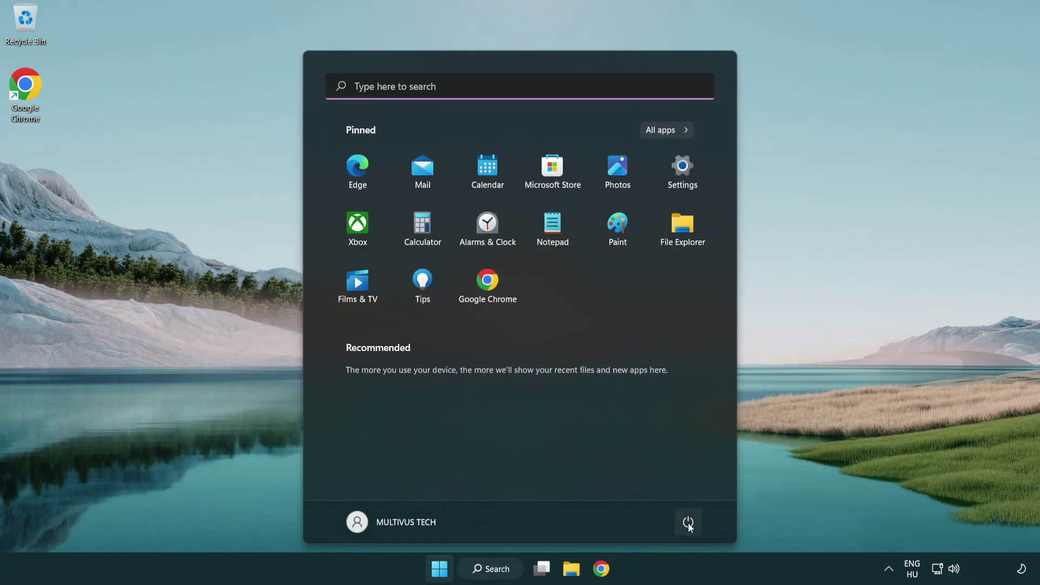
click(689, 523)
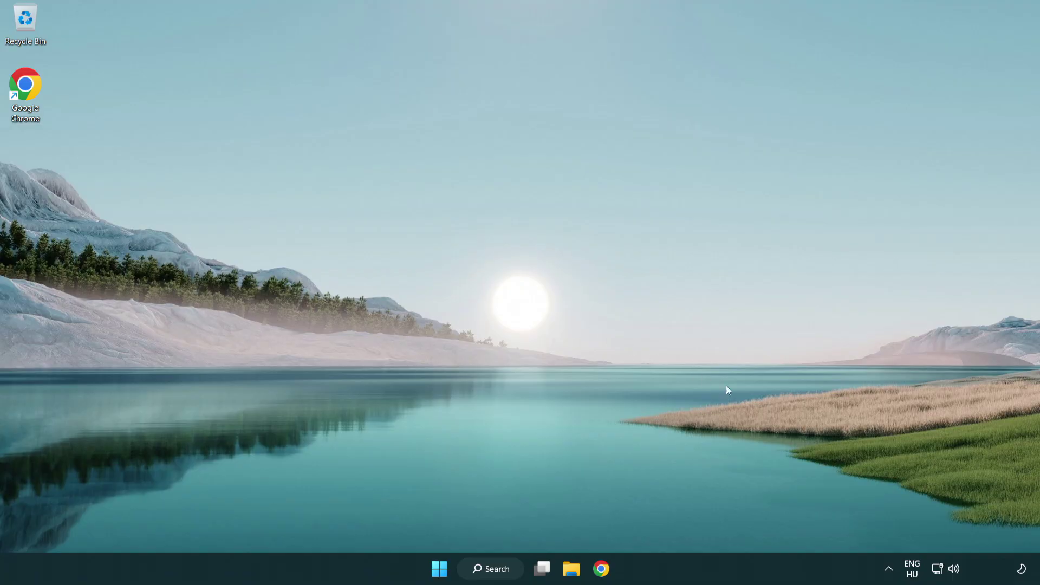
- Launch the Playing Audio troubleshooter from the taskbar speaker icon to scan for sound problems
right_click(956, 571)
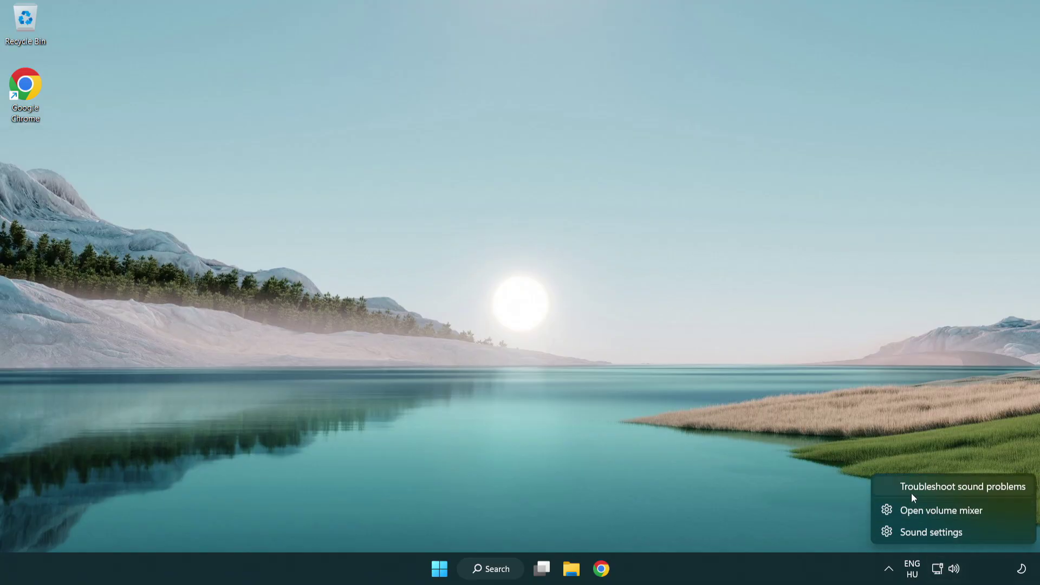
click(950, 488)
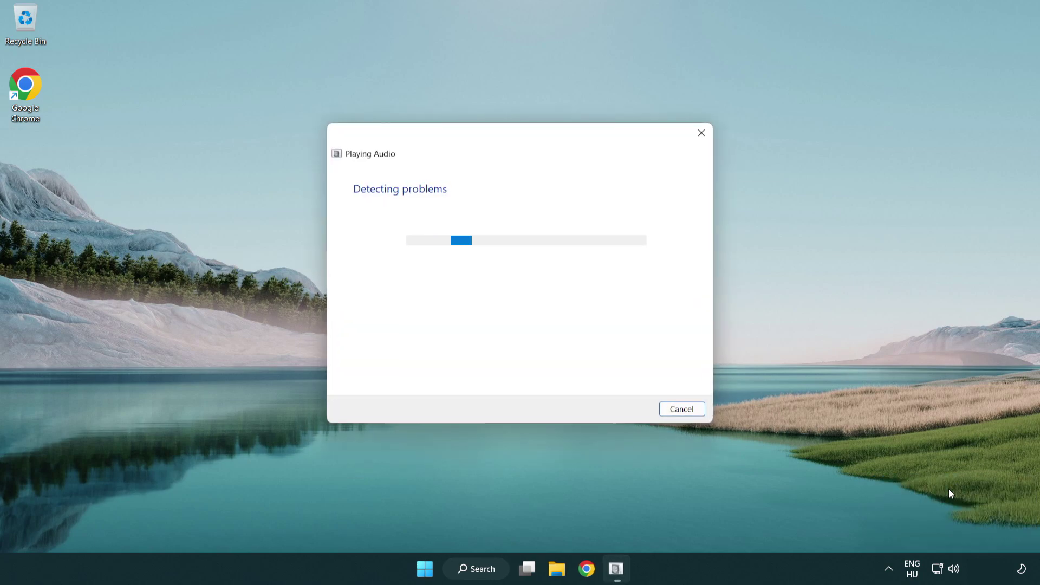